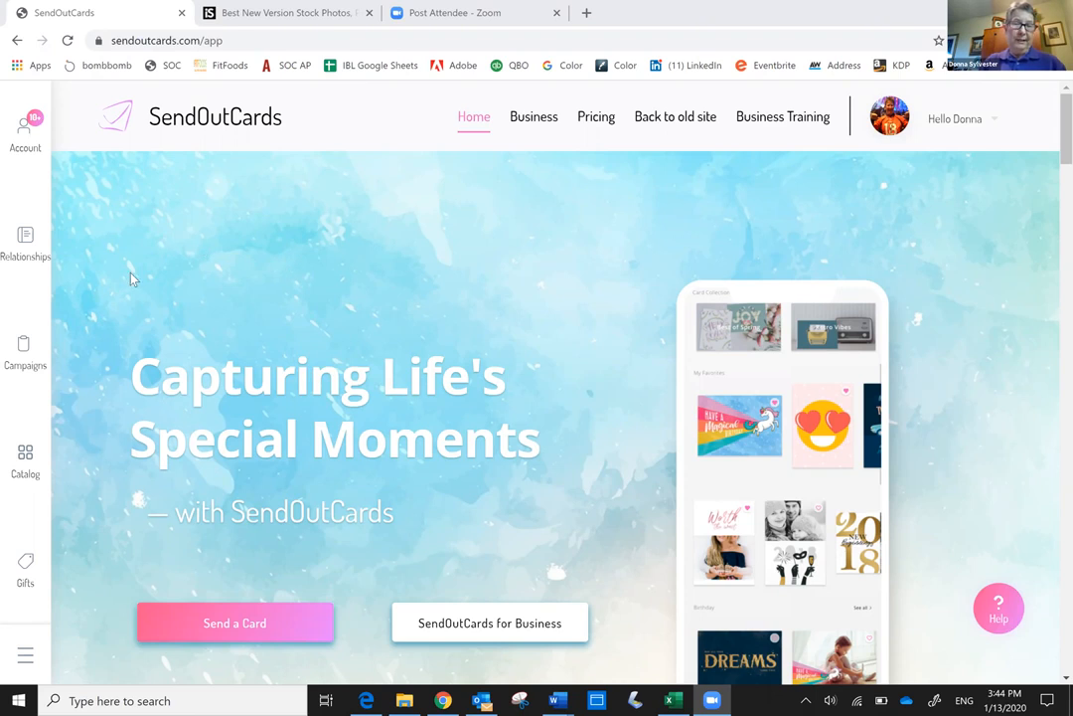
# - Open the contact import page from the relationship manager
pyautogui.click(25, 242)
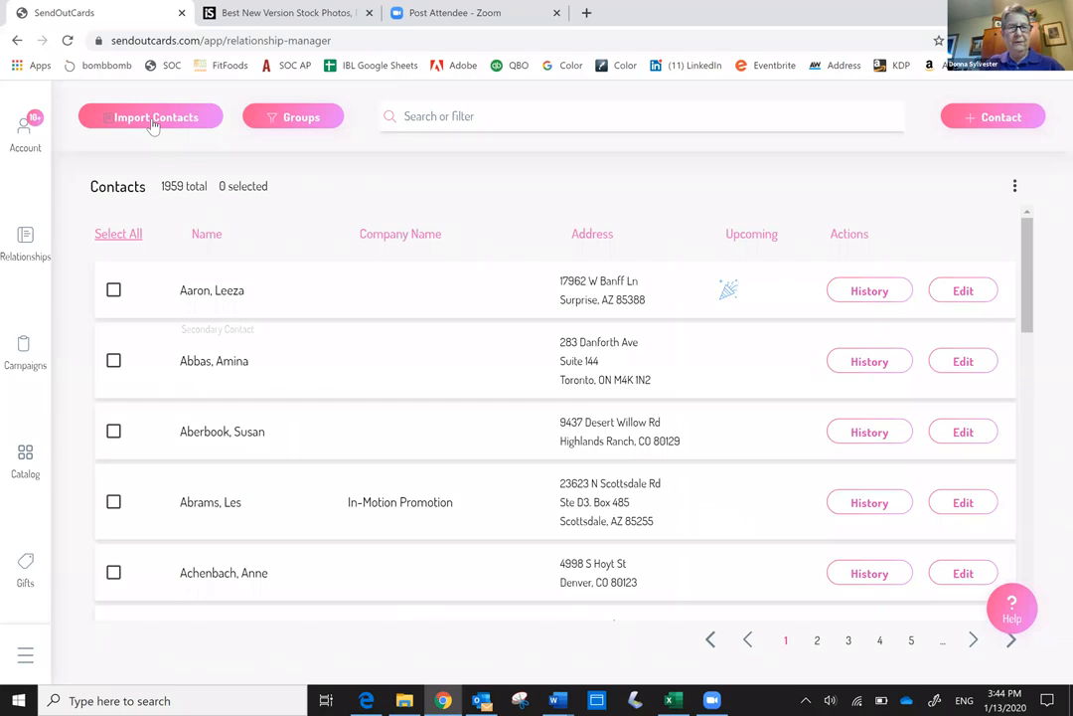
pyautogui.click(152, 120)
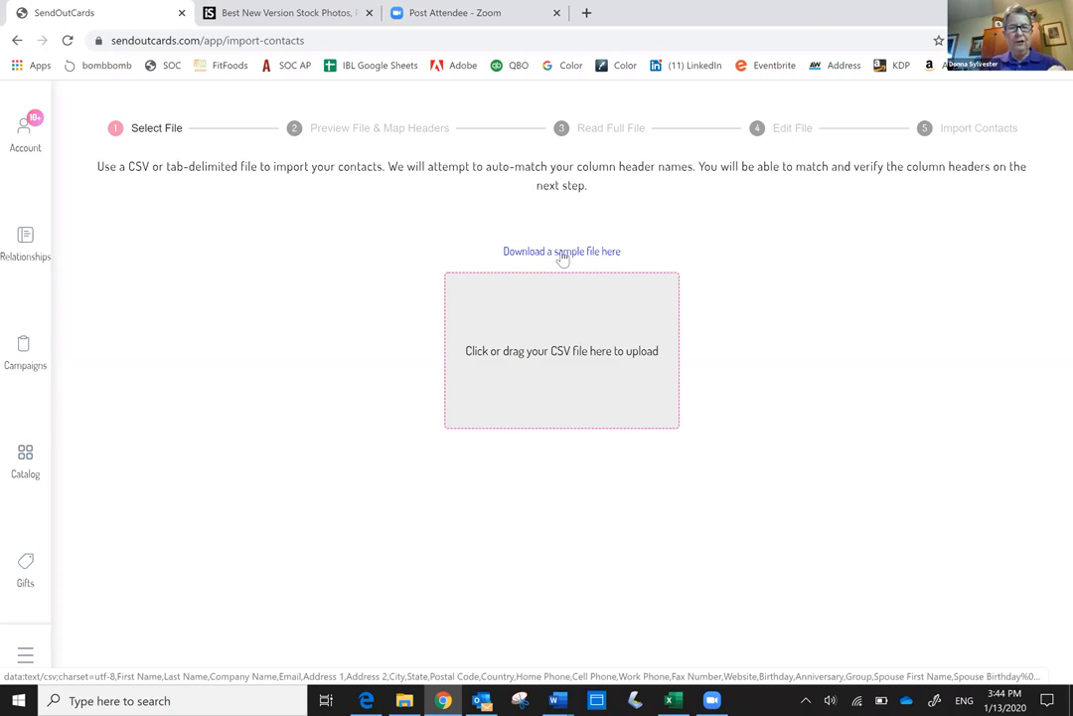
# - Switch to the headers_for_SOC_Import (22) workbook in Excel and format the Birthday column as a date of type 3/14/12
pyautogui.click(673, 700)
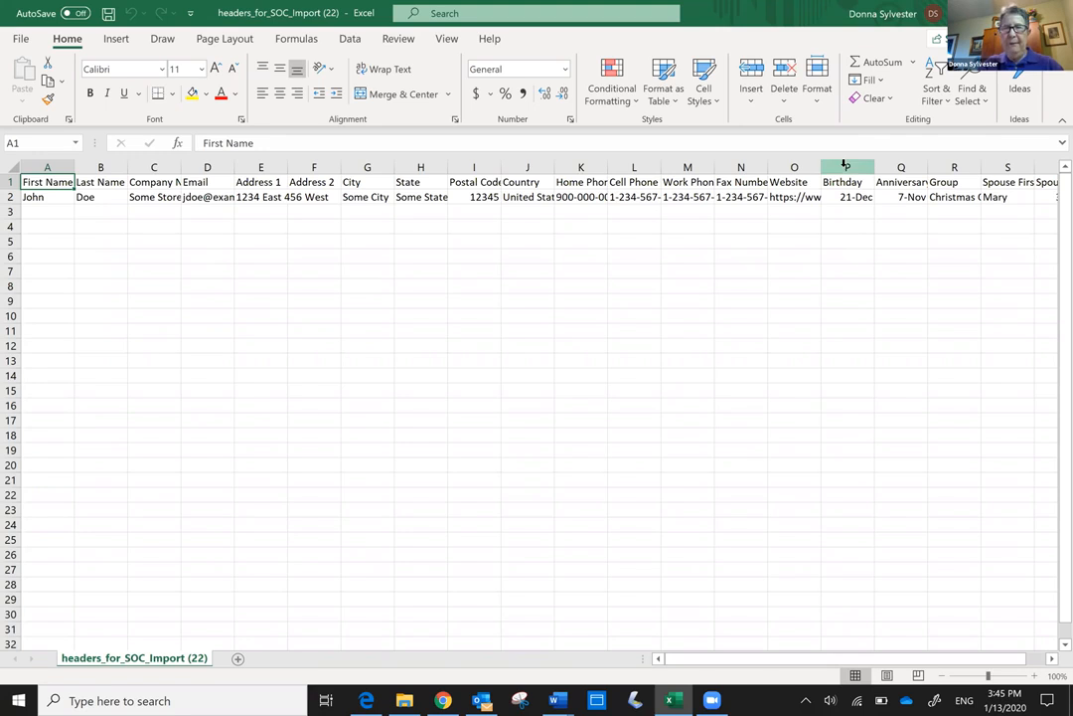
pyautogui.rightClick(844, 165)
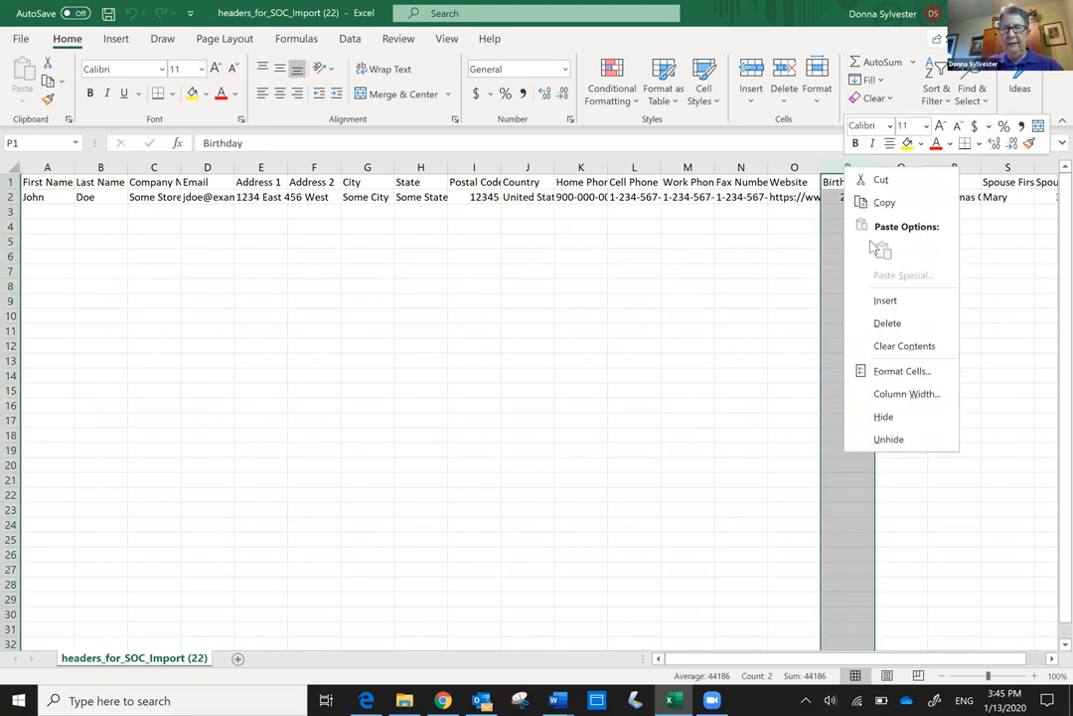
pyautogui.click(920, 368)
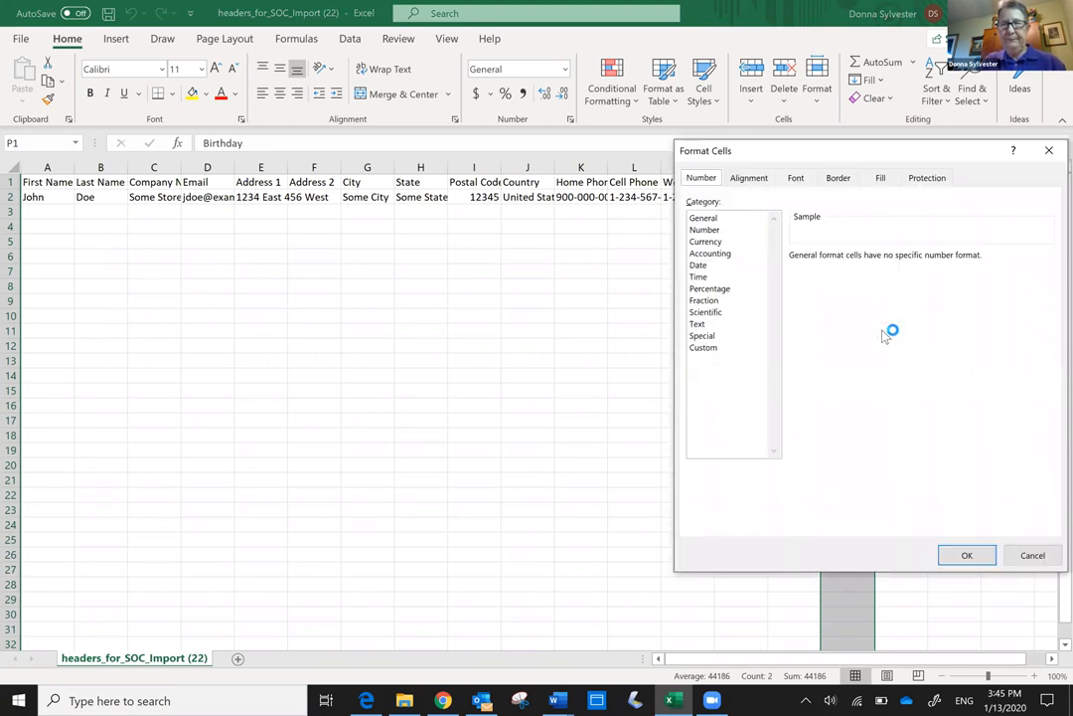
pyautogui.click(699, 265)
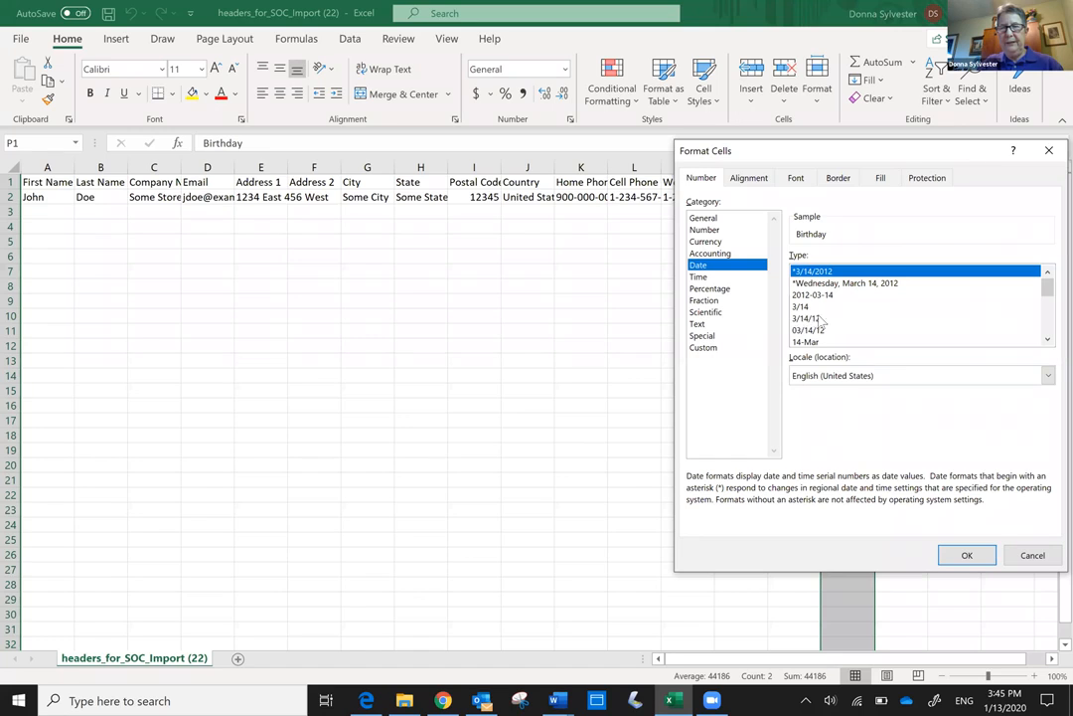
pyautogui.click(817, 319)
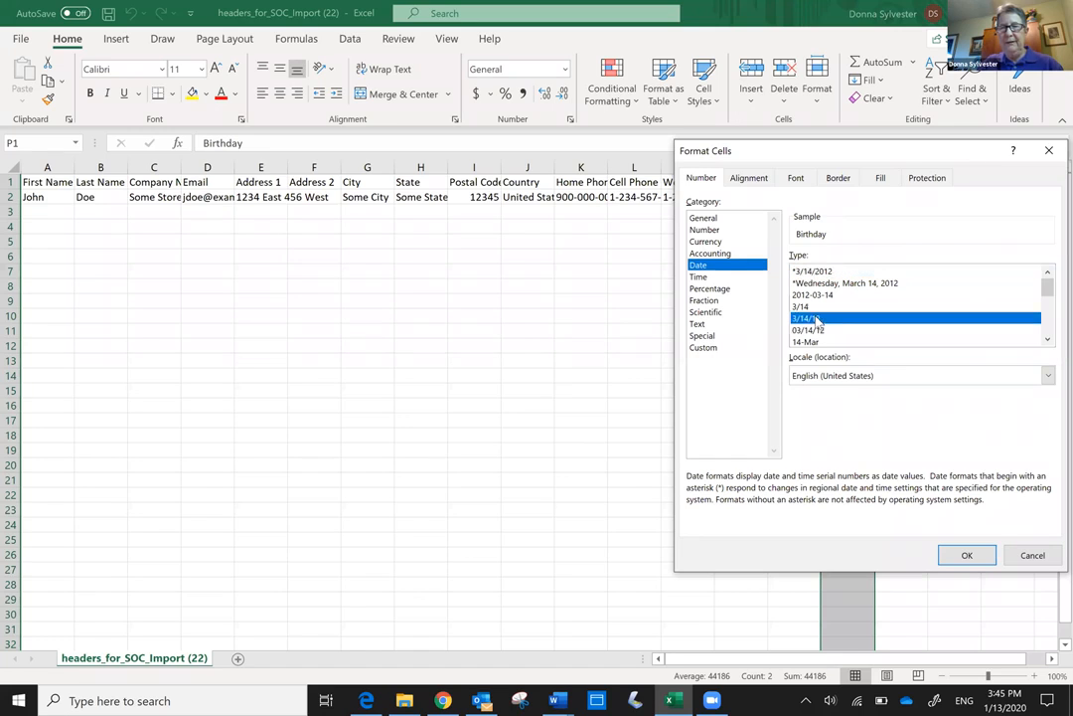
pyautogui.click(970, 552)
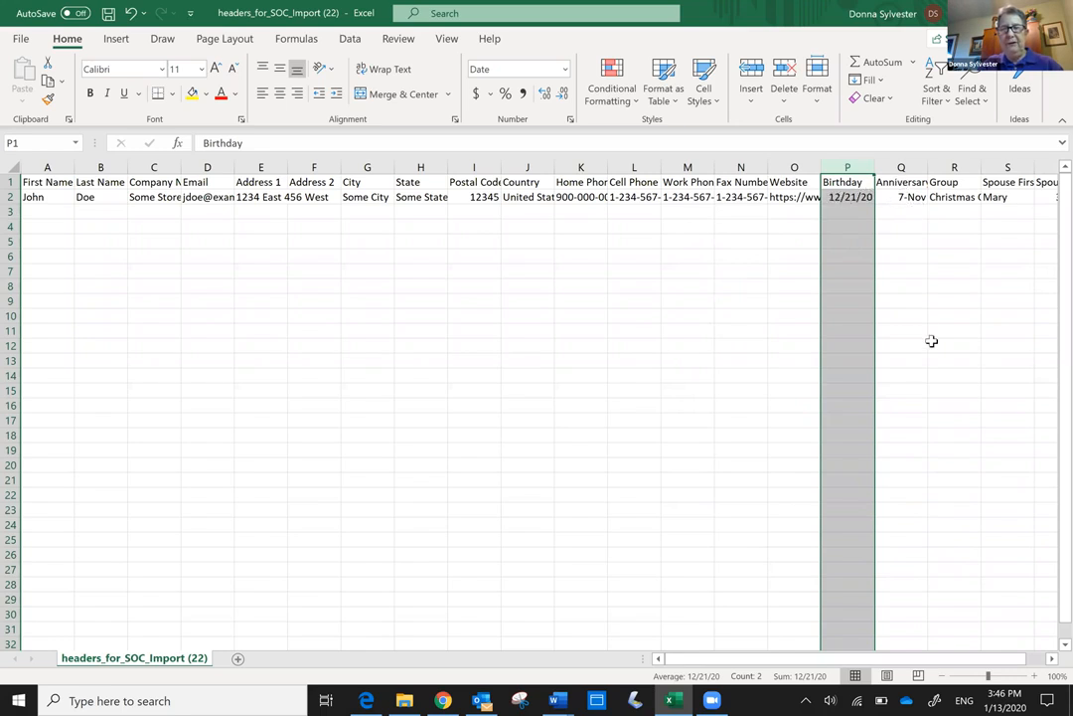
# - Format the Anniversary cell Q2 as a date of type 3/14/12
pyautogui.hscroll(1, 934, 347)
pyautogui.hscroll(4, 934, 347)
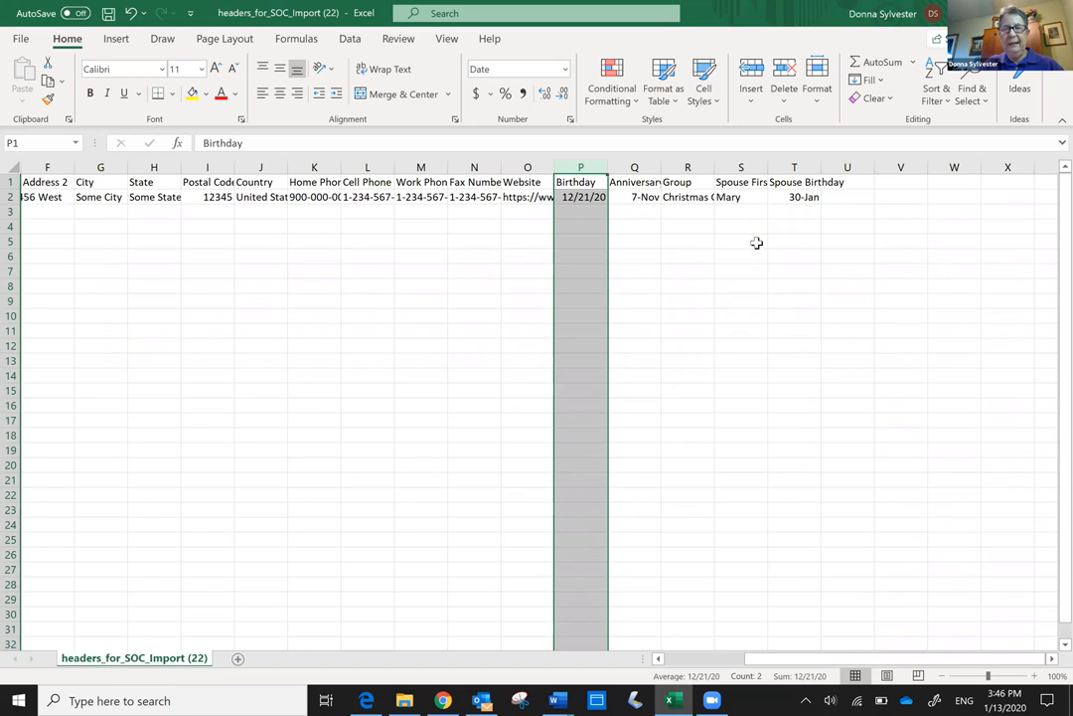
pyautogui.click(641, 197)
pyautogui.rightClick(643, 198)
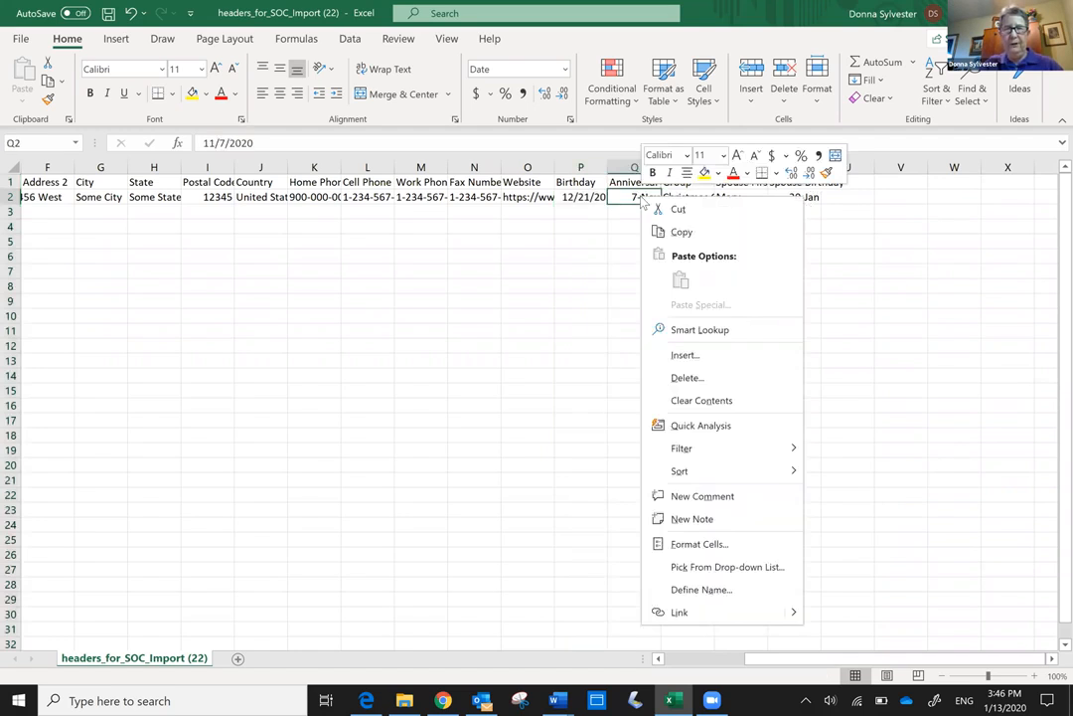
pyautogui.click(752, 545)
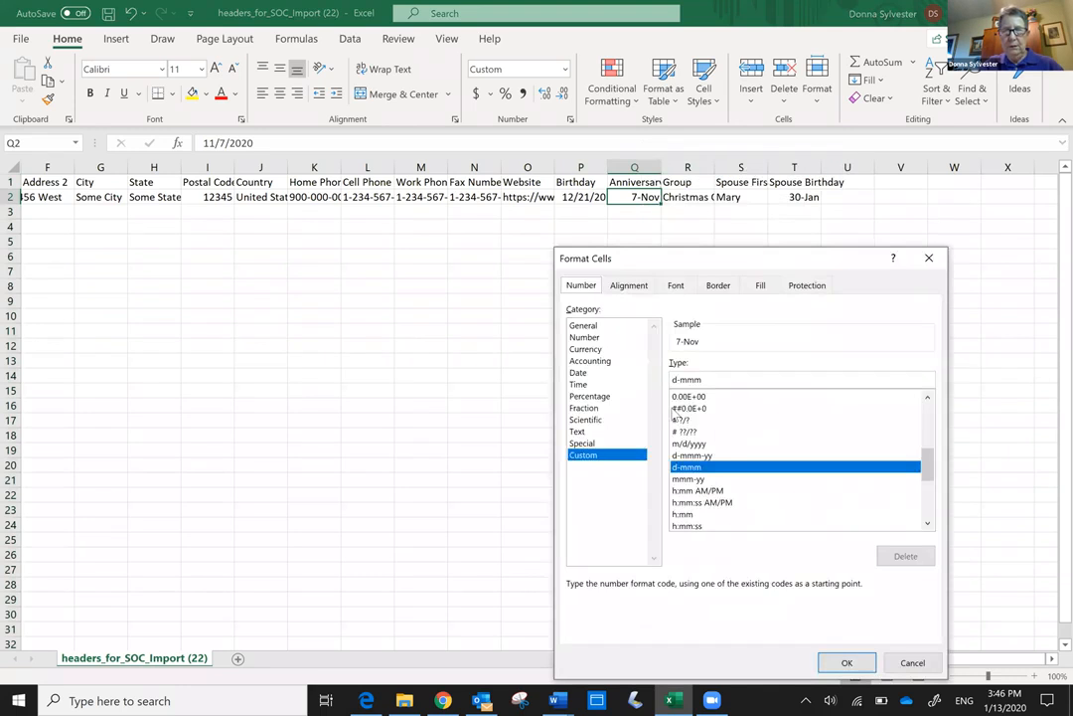
pyautogui.click(579, 373)
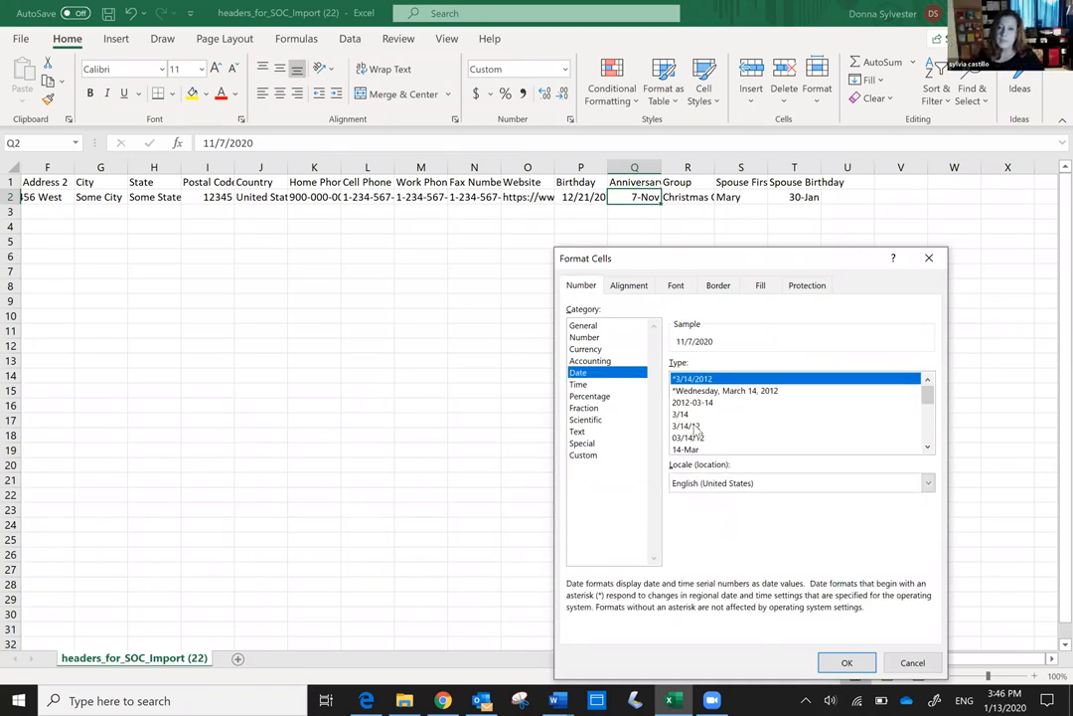
pyautogui.click(693, 425)
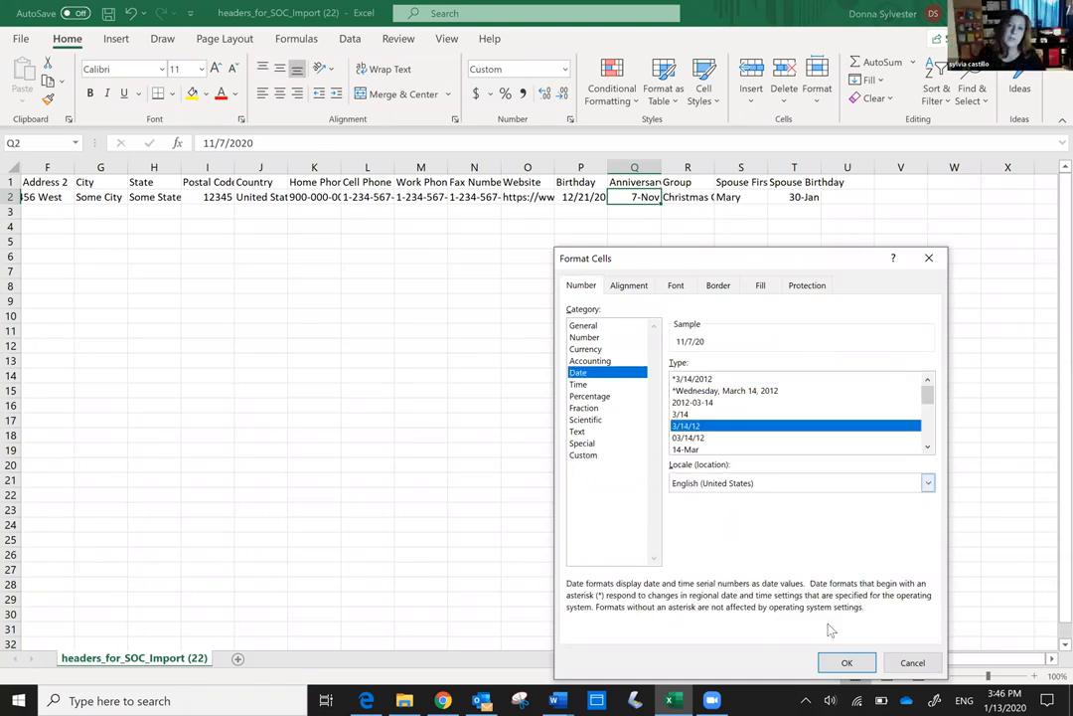
pyautogui.click(848, 663)
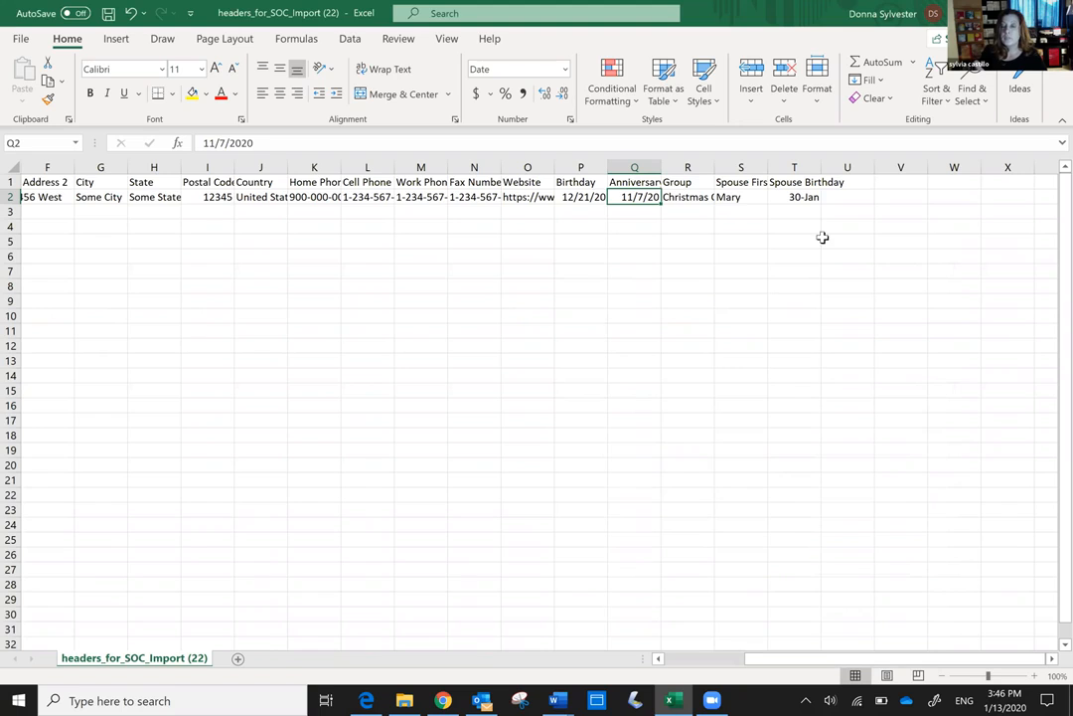
# - Format the Spouse Birthday column as a date of type 3/14/12
pyautogui.rightClick(796, 162)
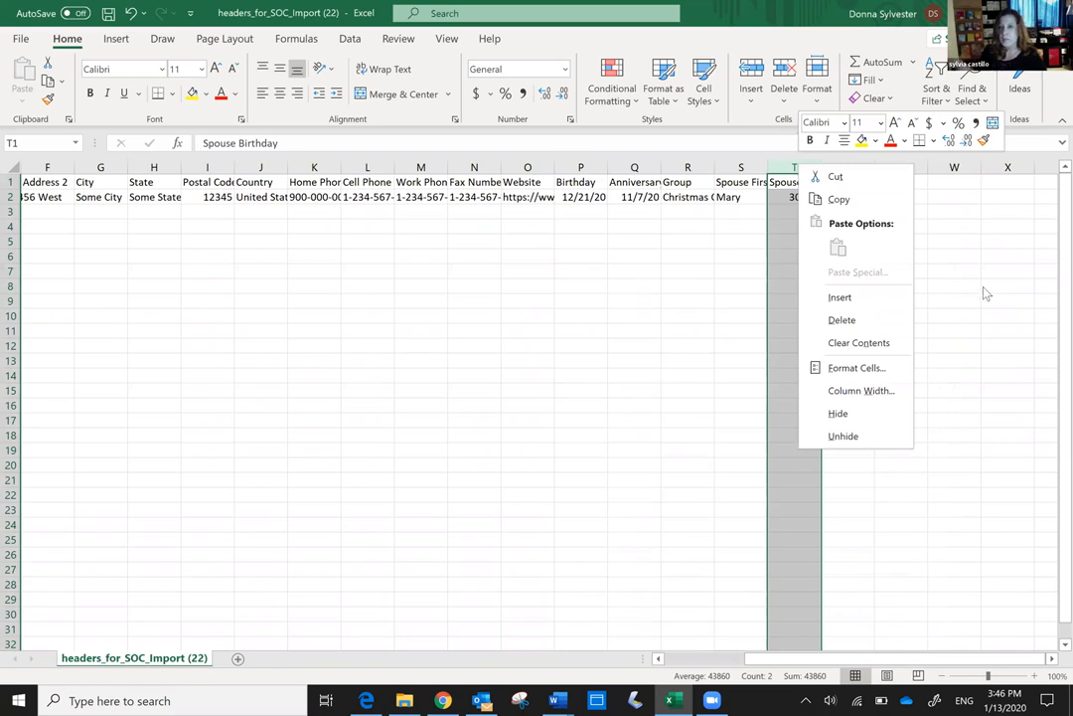
pyautogui.press('Escape')
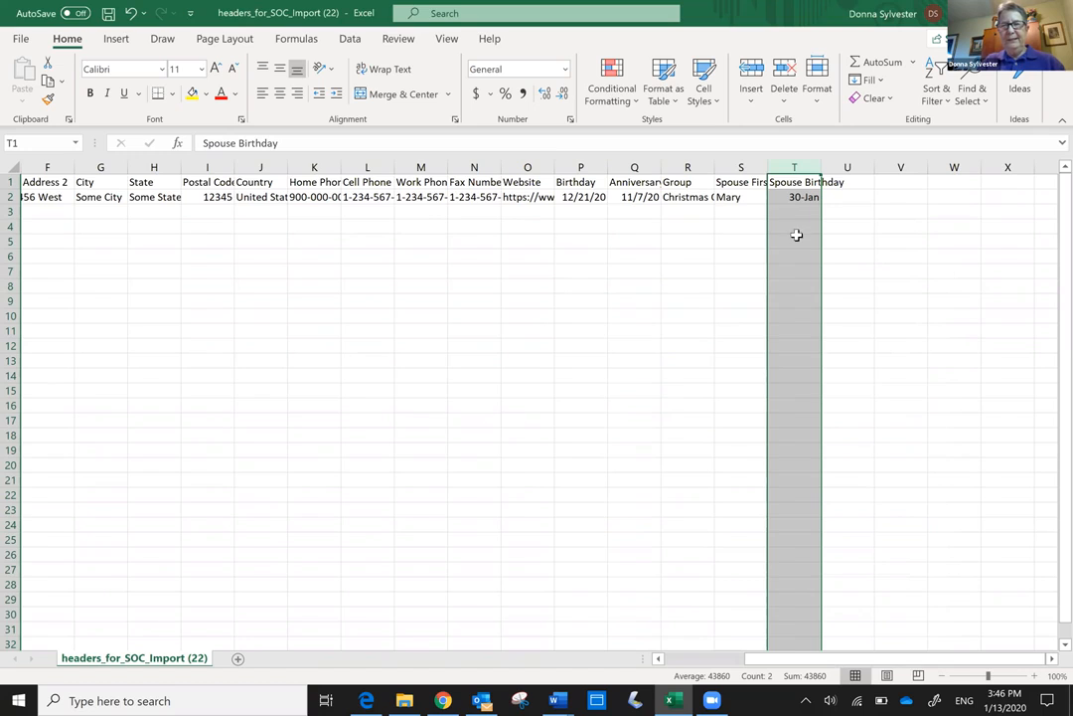
pyautogui.rightClick(790, 165)
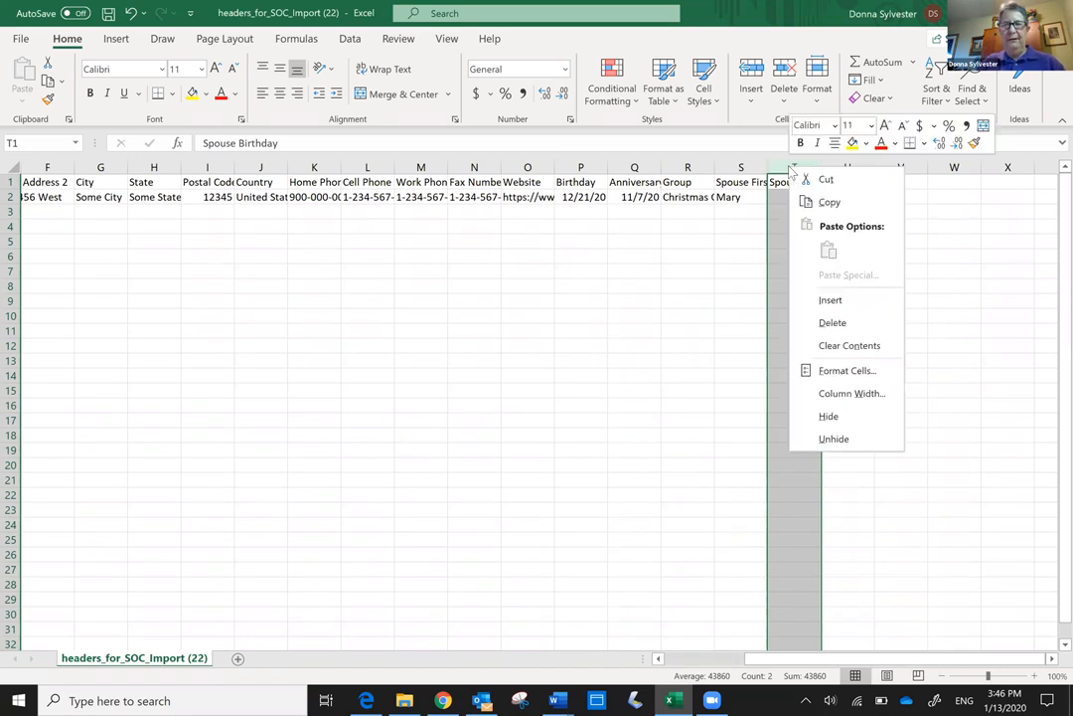
pyautogui.click(870, 371)
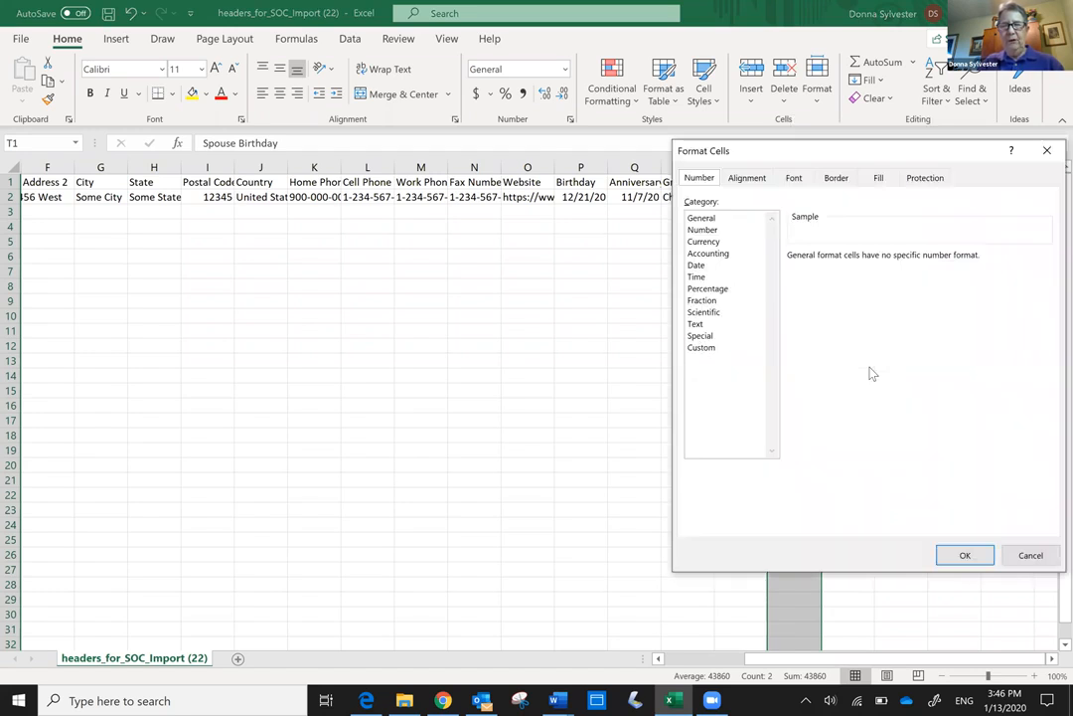
pyautogui.click(696, 266)
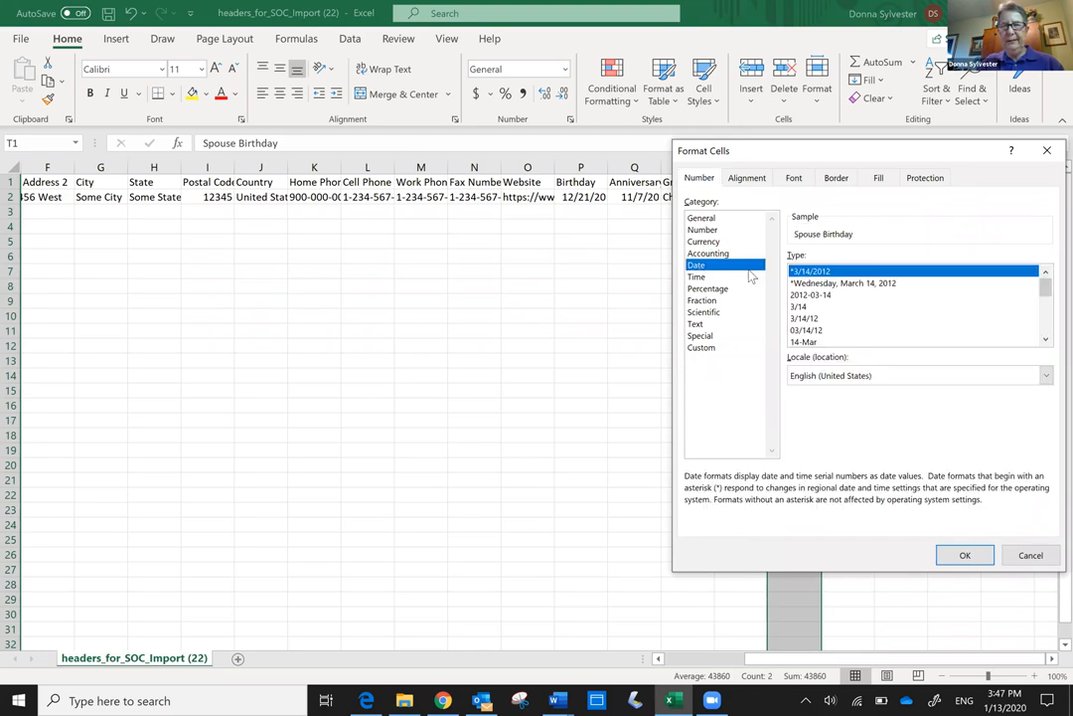
pyautogui.click(813, 320)
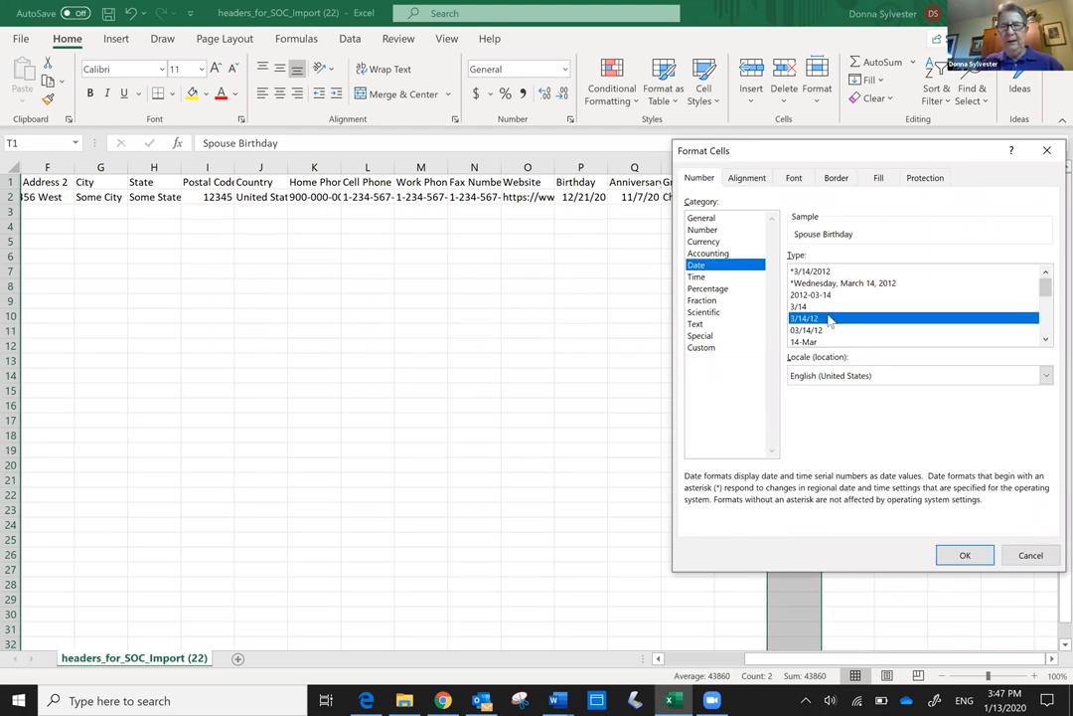
pyautogui.click(970, 556)
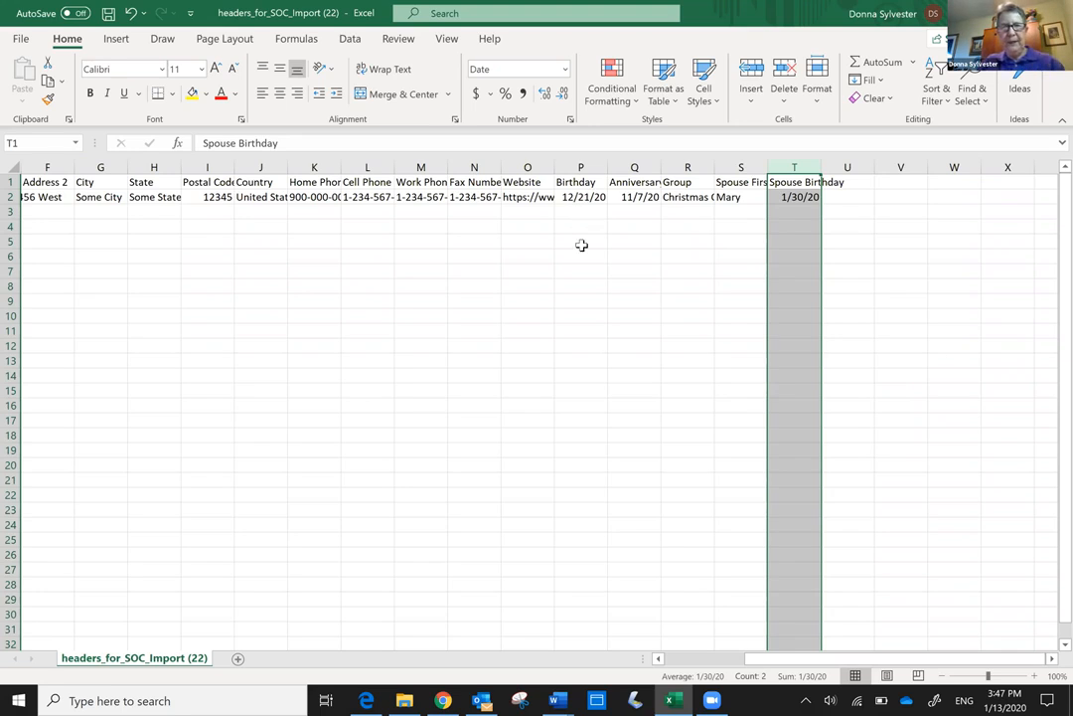
# - Save the workbook to Downloads as a comma-delimited CSV, named with the presenter's first name followed by "demo Monday"
pyautogui.click(22, 40)
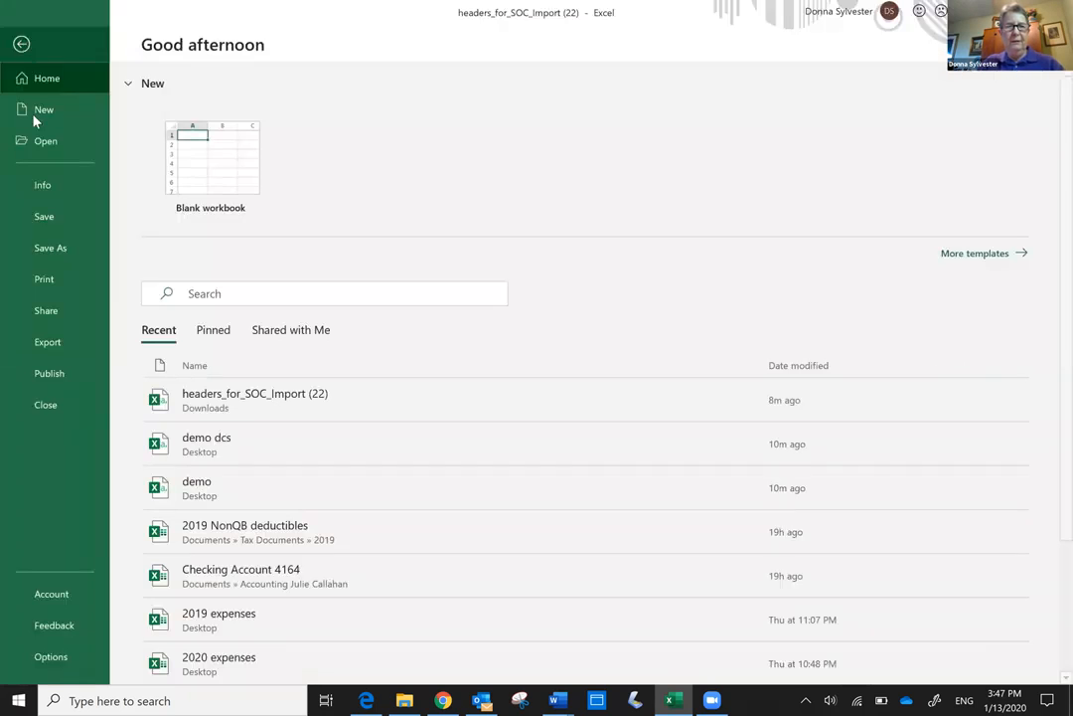
pyautogui.click(62, 250)
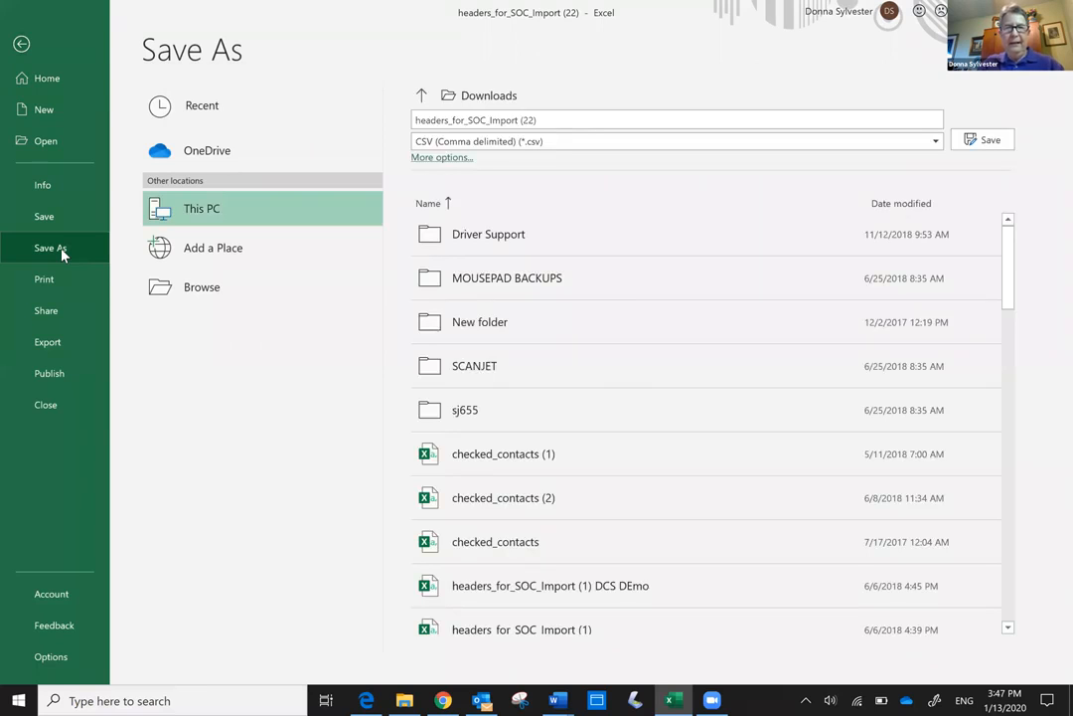
pyautogui.click(549, 117)
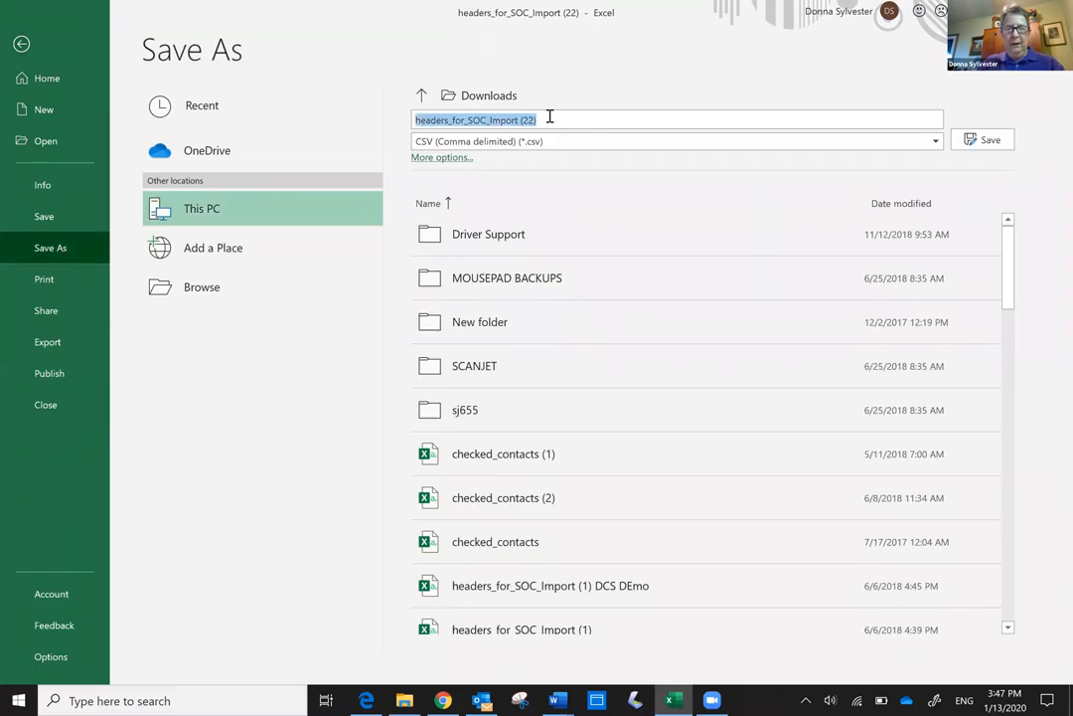
pyautogui.write('Donn')
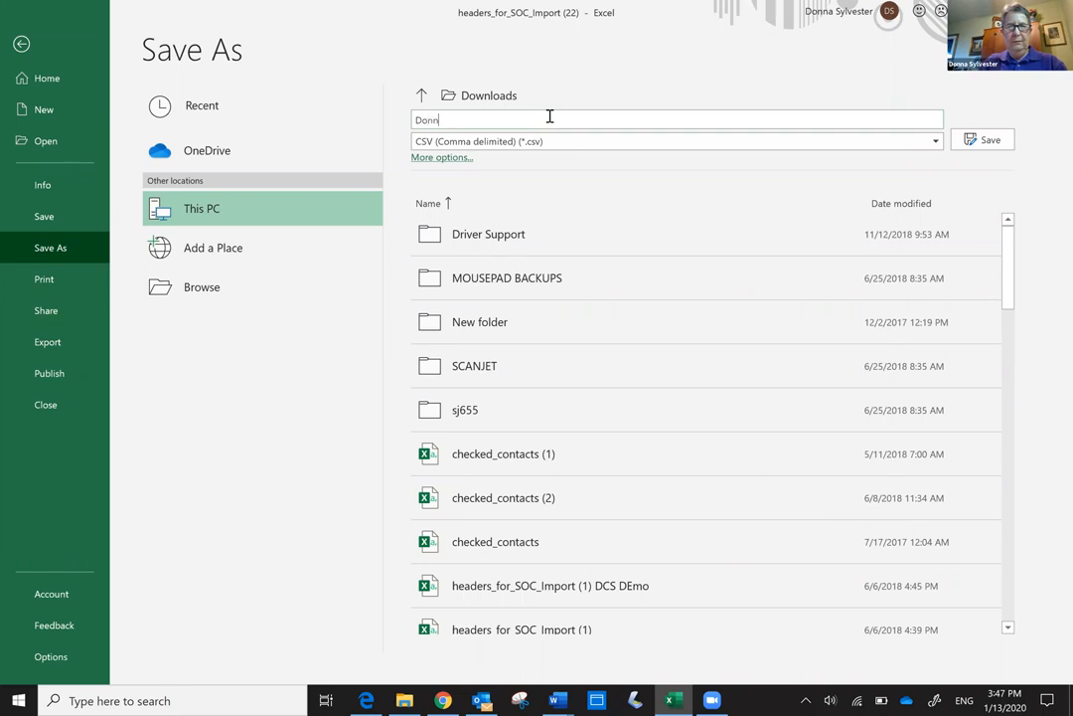
pyautogui.write('a demo Monday')
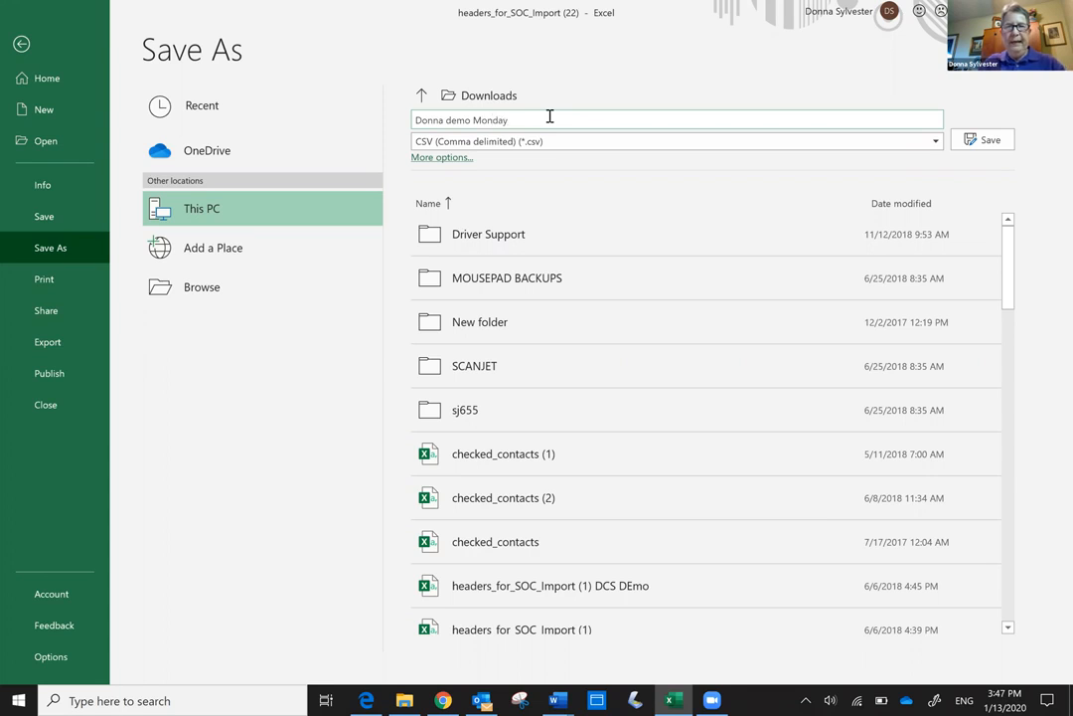
pyautogui.click(471, 147)
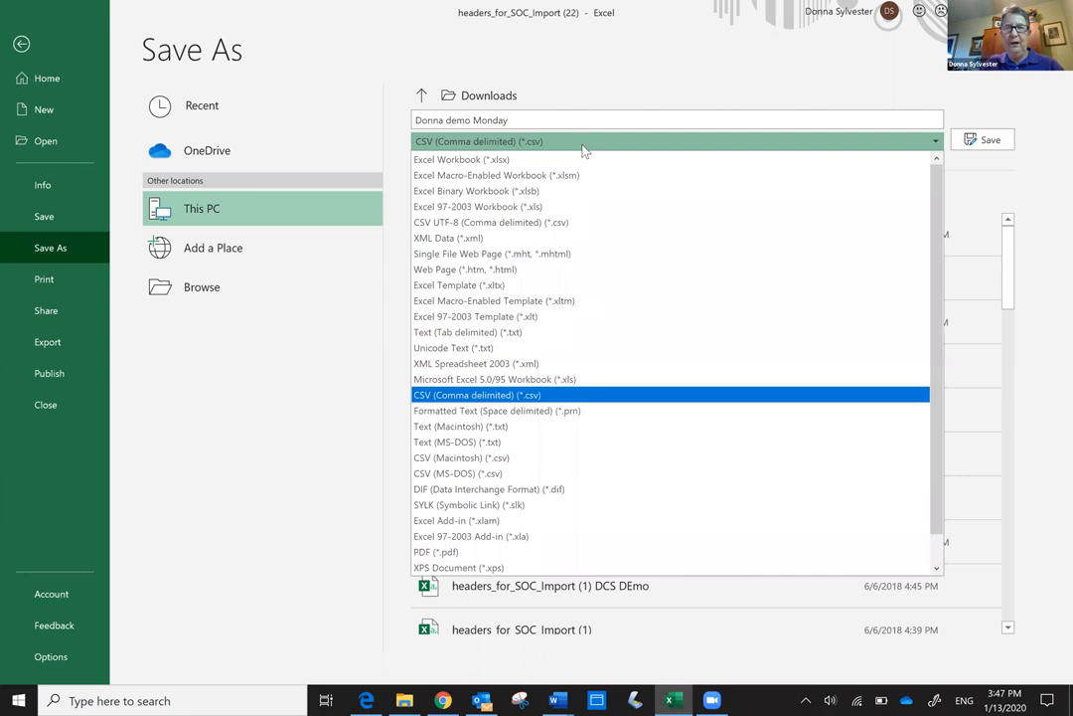
pyautogui.click(989, 140)
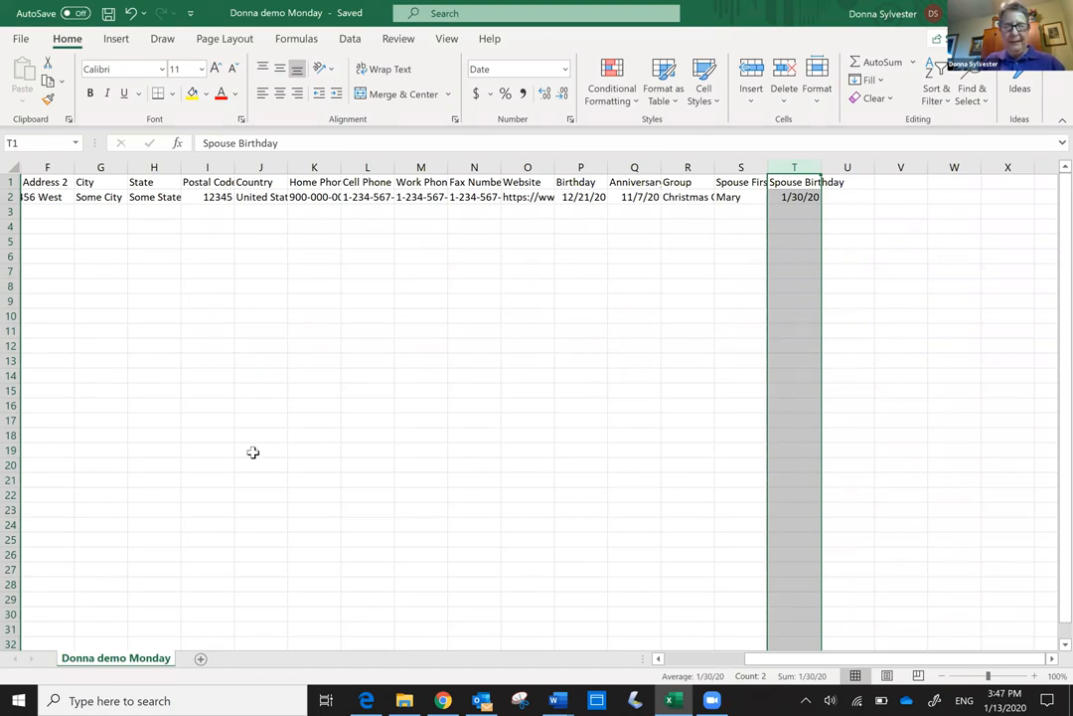
# - Switch to SendOutCards in Chrome and upload the recently saved "demo Monday" CSV file for the contact import
pyautogui.click(444, 699)
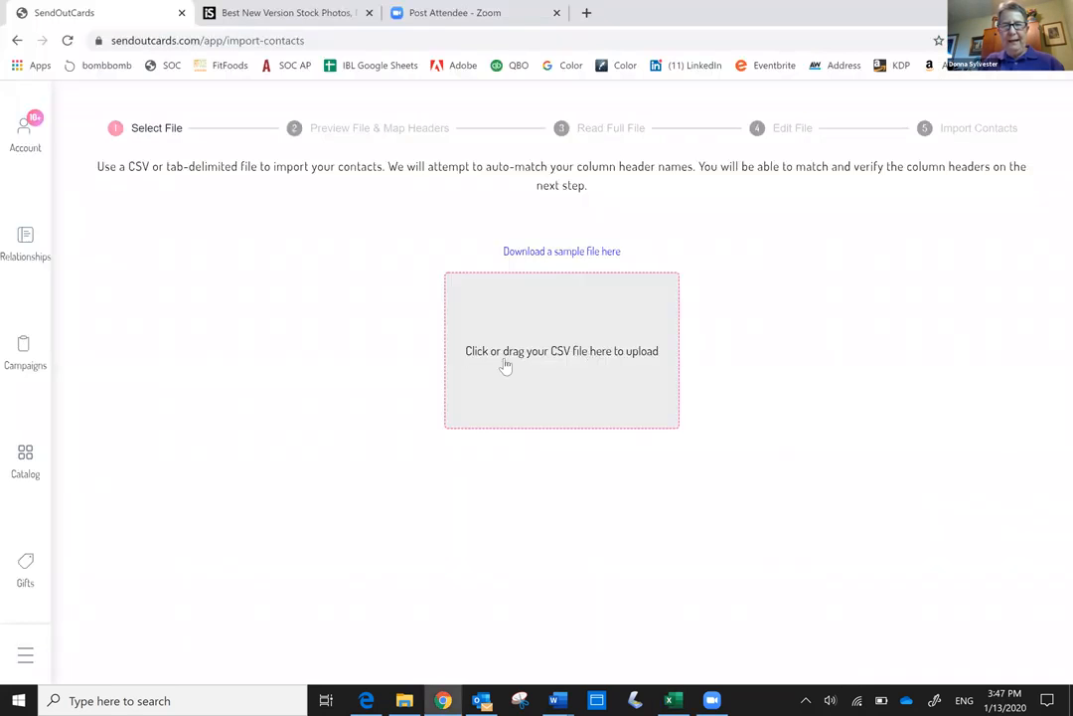
pyautogui.click(567, 352)
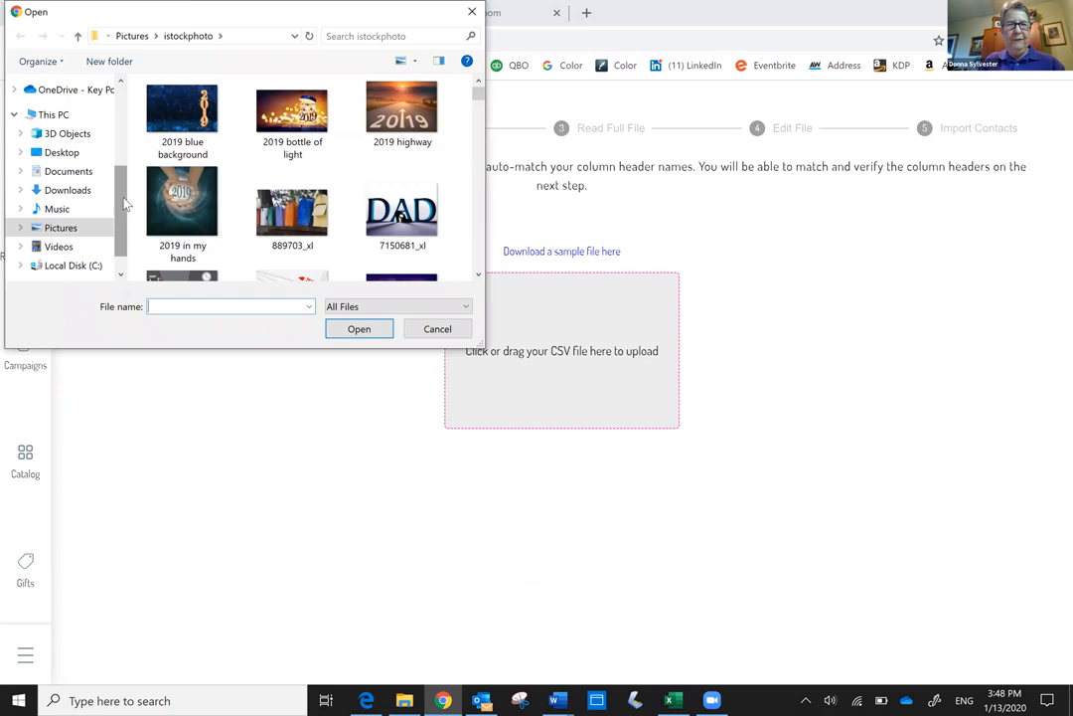
pyautogui.moveTo(123, 179); pyautogui.dragTo(122, 97)
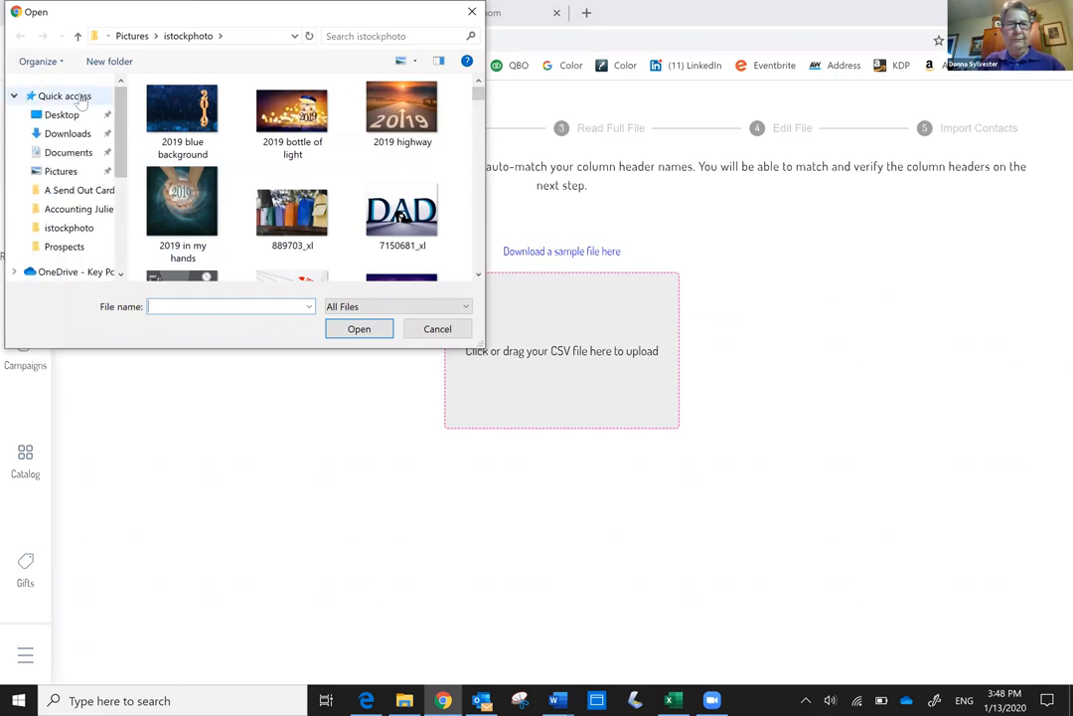
pyautogui.click(80, 100)
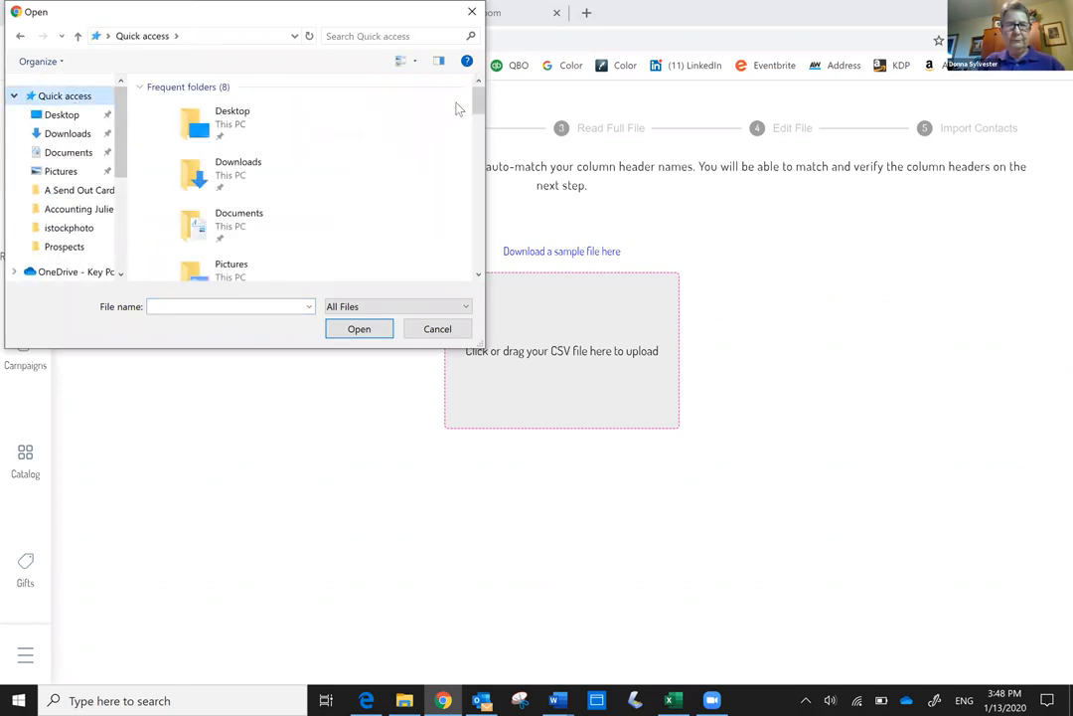
pyautogui.moveTo(484, 124); pyautogui.dragTo(485, 154)
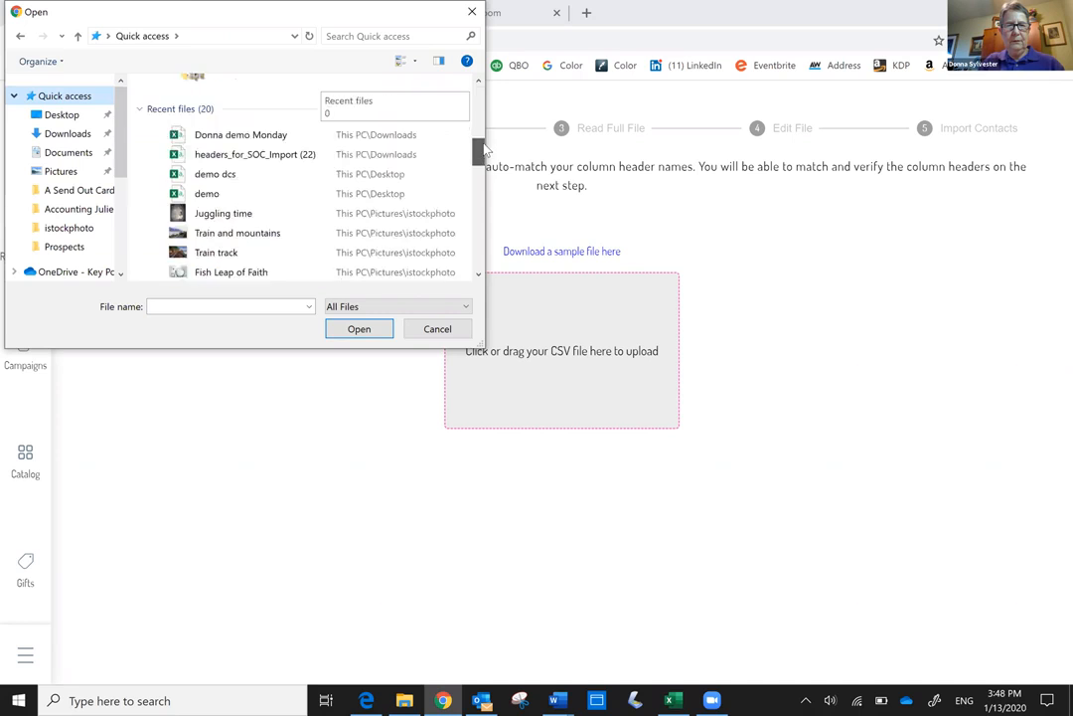
pyautogui.doubleClick(266, 141)
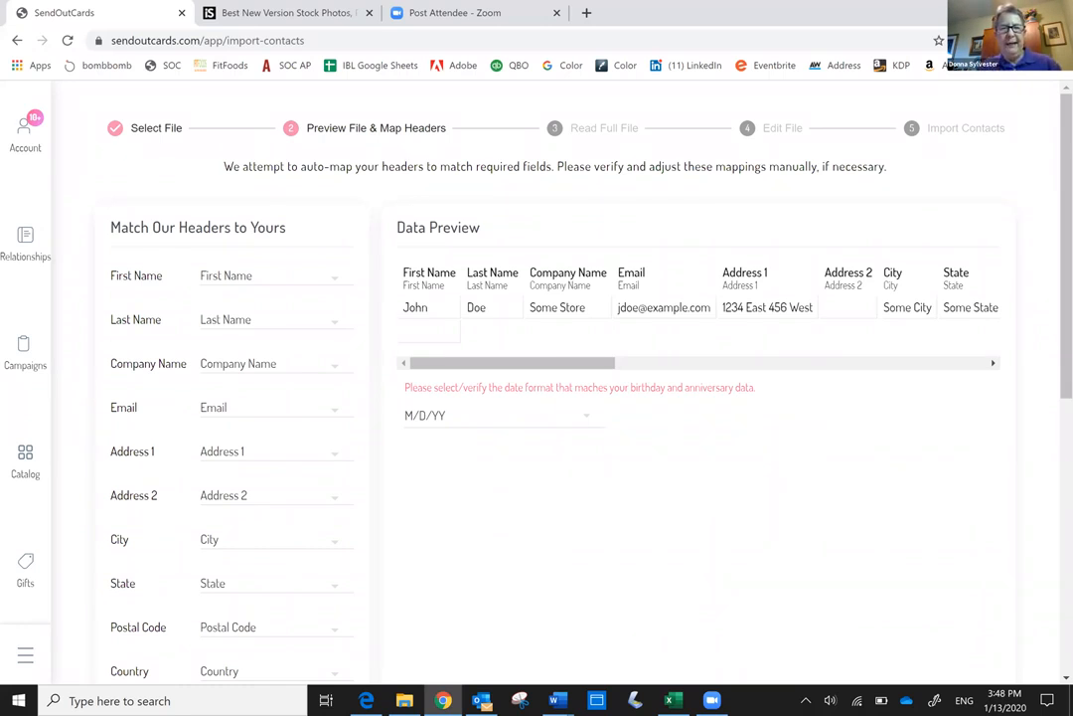
# - Review the header mappings down to Spouse Birthday, accept them with the M/D/YY date format, and continue to the Edit File stage
pyautogui.scroll(-3, 267, 140)
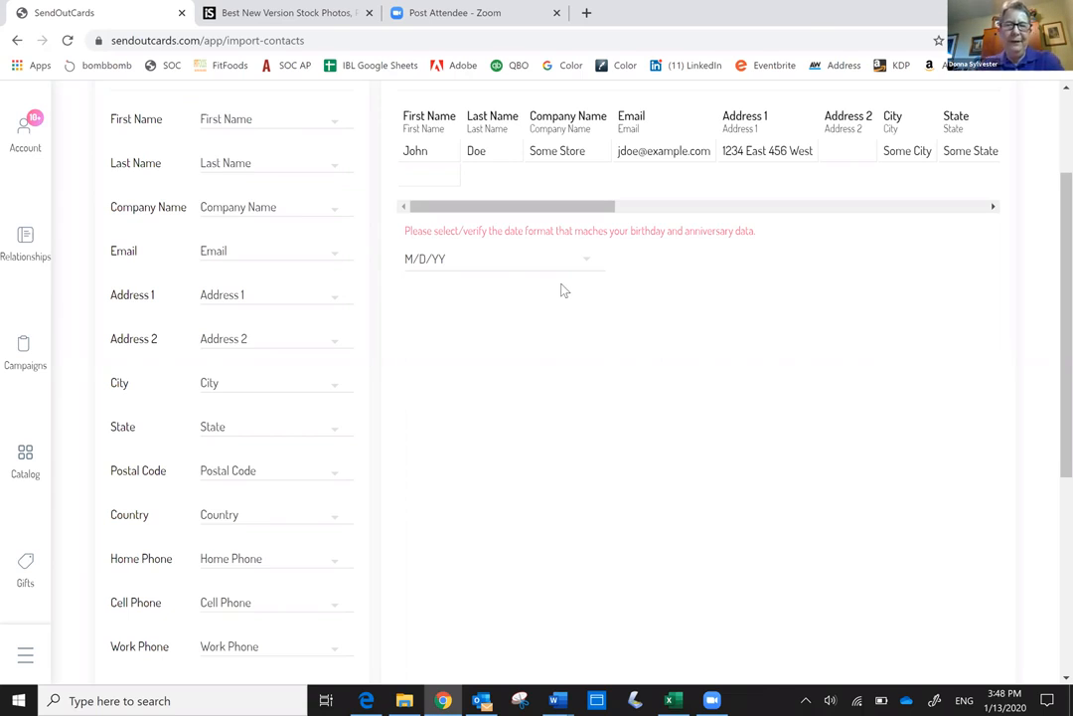
pyautogui.scroll(-3, 561, 290)
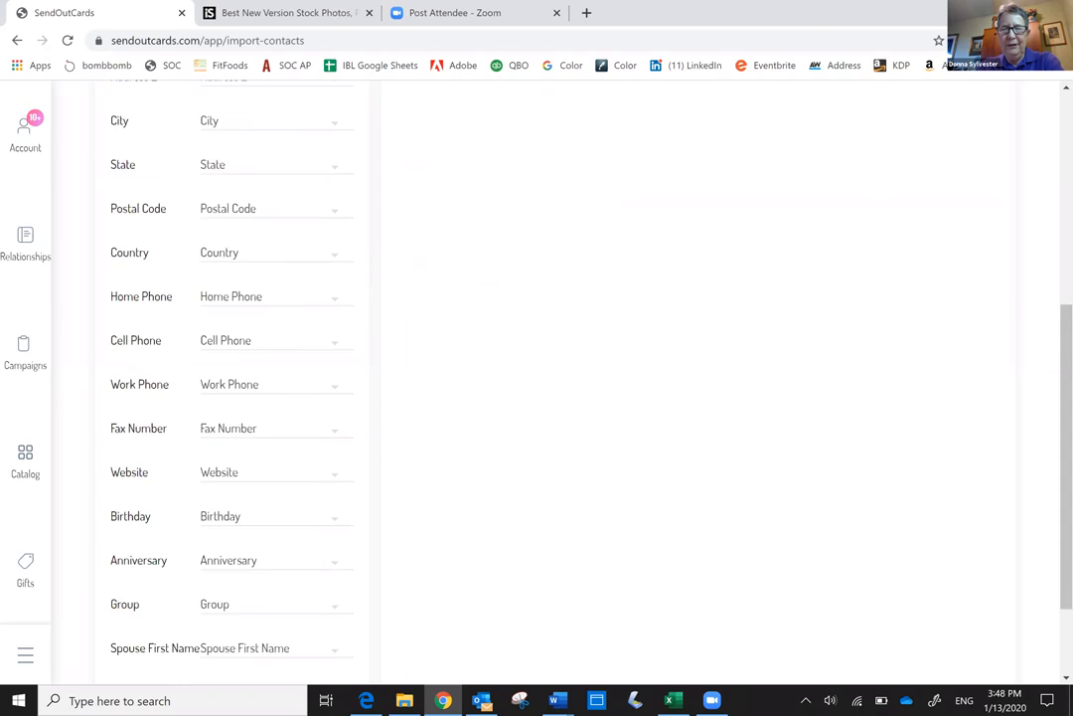
pyautogui.scroll(-2, 562, 290)
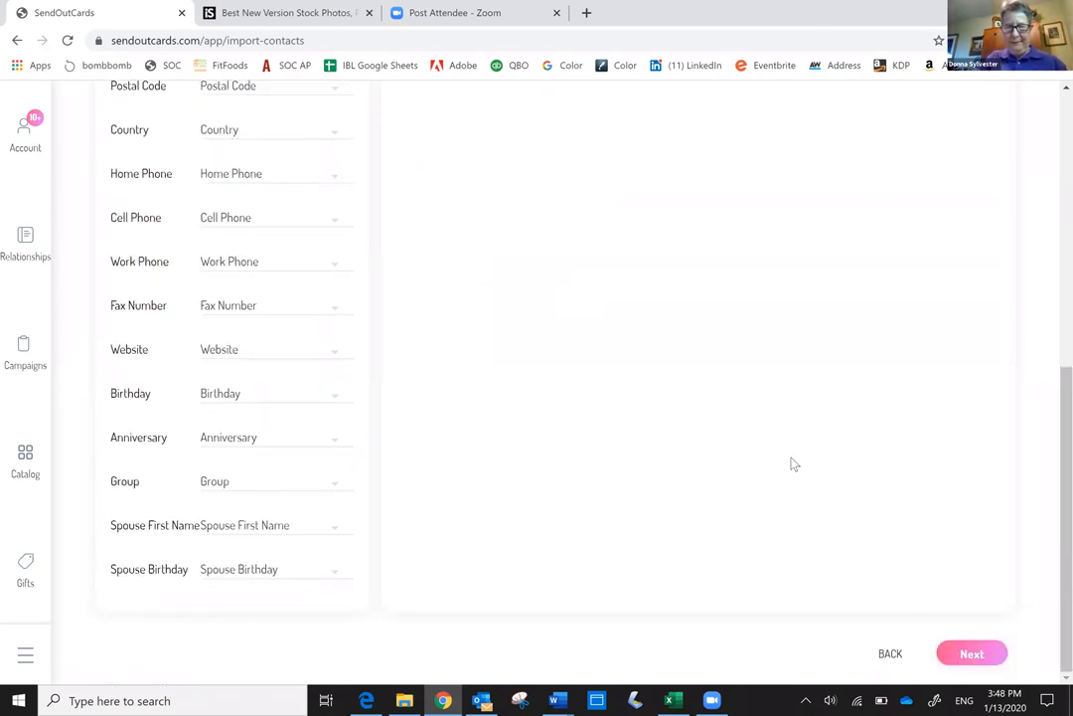
pyautogui.click(972, 654)
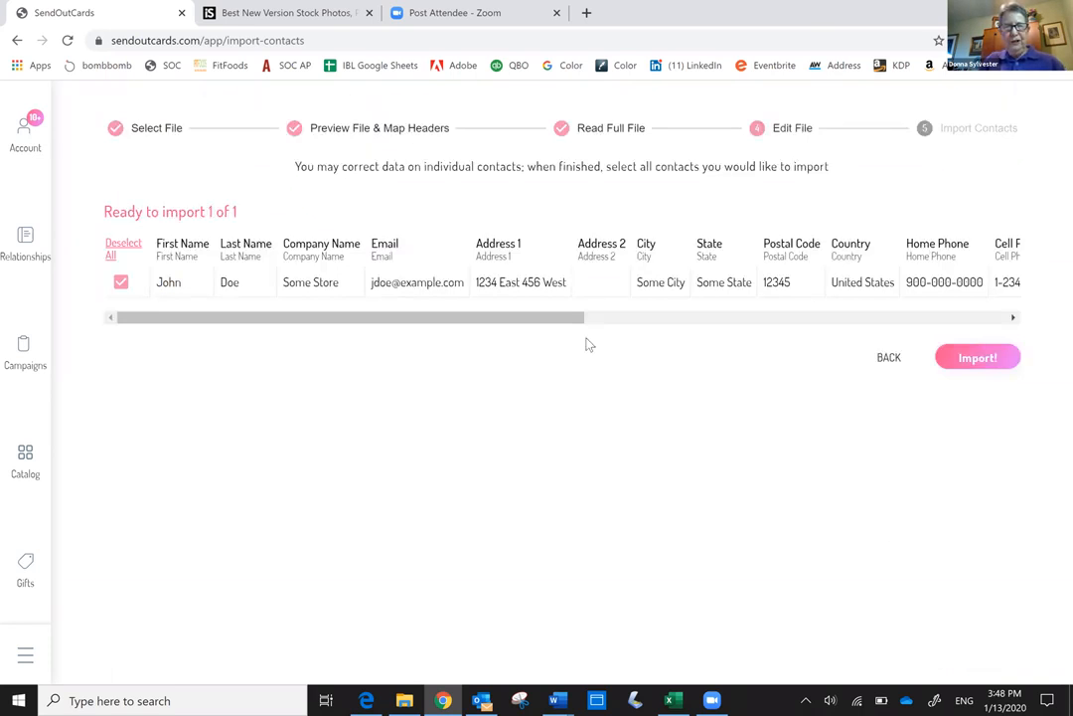